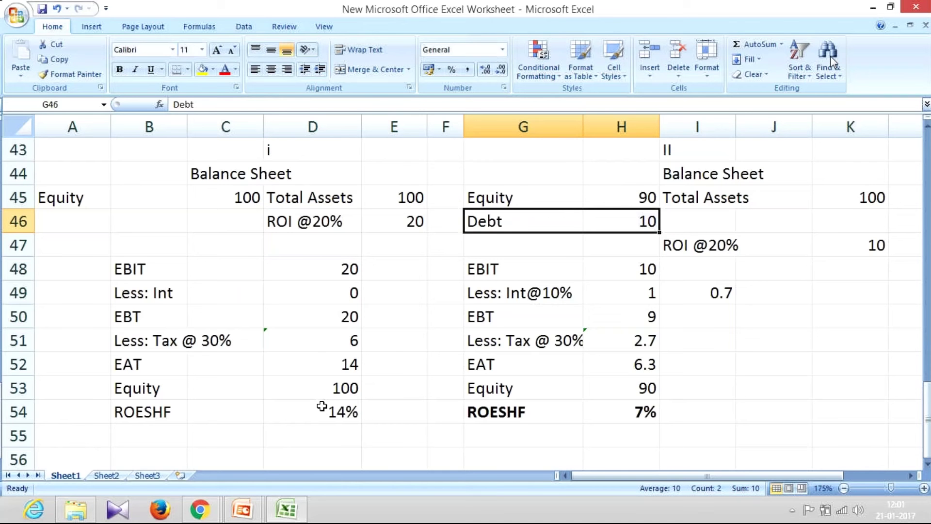
Enter the label 'D/E Ratio' in D61 with the ratio 4:1 beside it.
scroll(321, 406, down, 5)
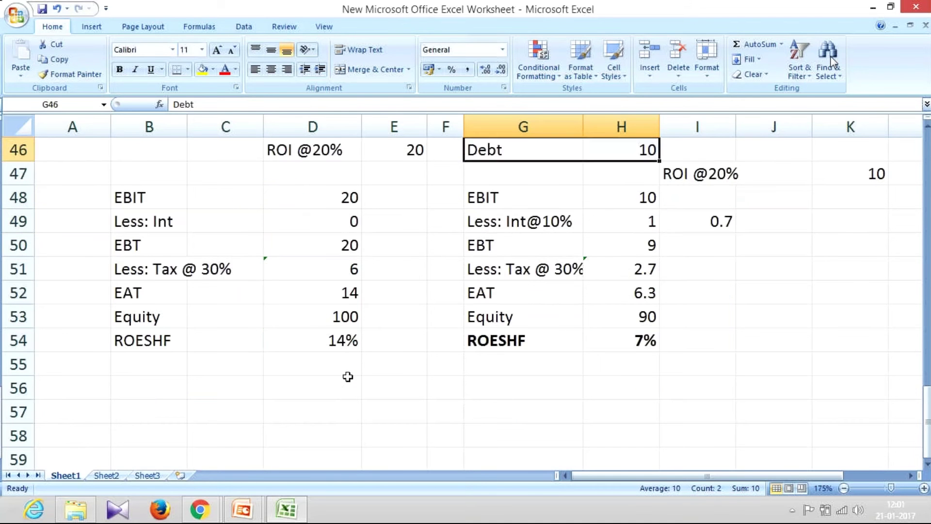
click(318, 212)
text(D/E )
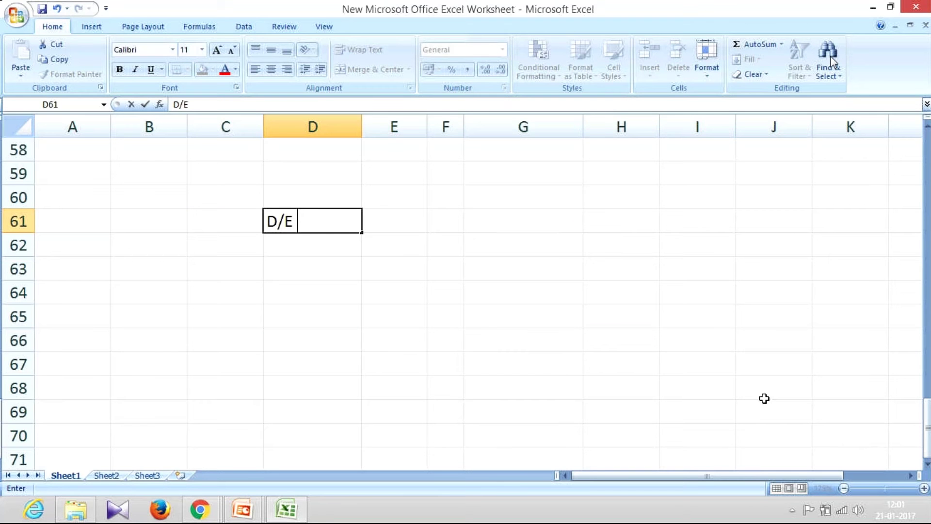
text(Ratio)
key(Tab)
text("4:1)
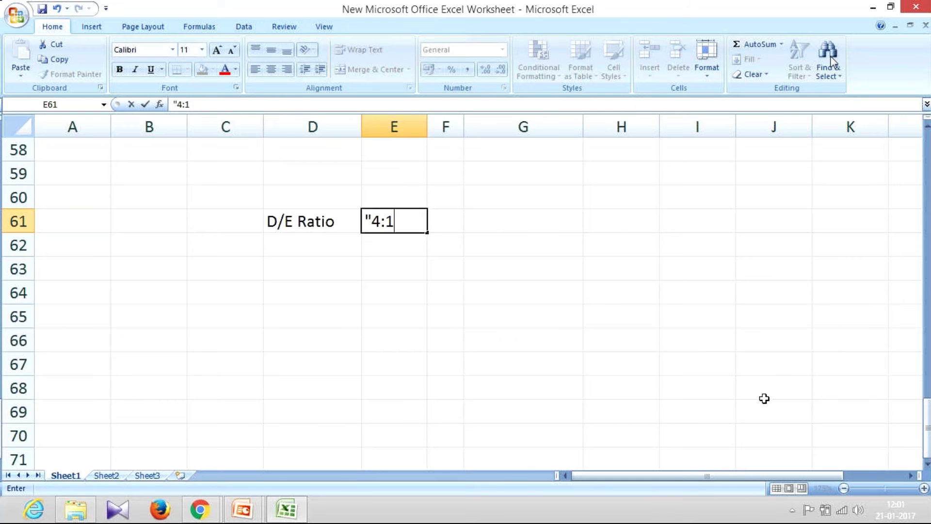
key(Return)
Add a Debt row with the fraction 4/5 and the formula =4/5, returning 0.8.
key(Down)
key(Left)
text(Debt)
key(Tab)
text(')
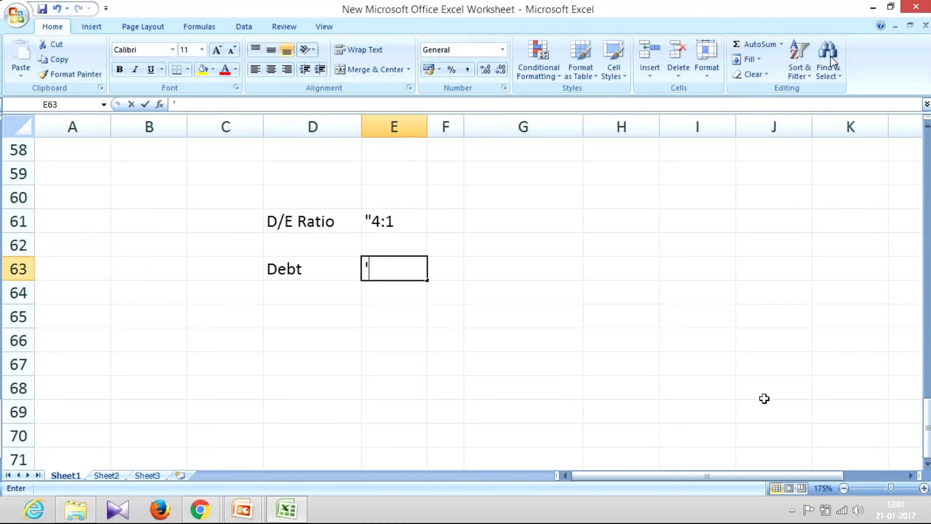
text(4/5)
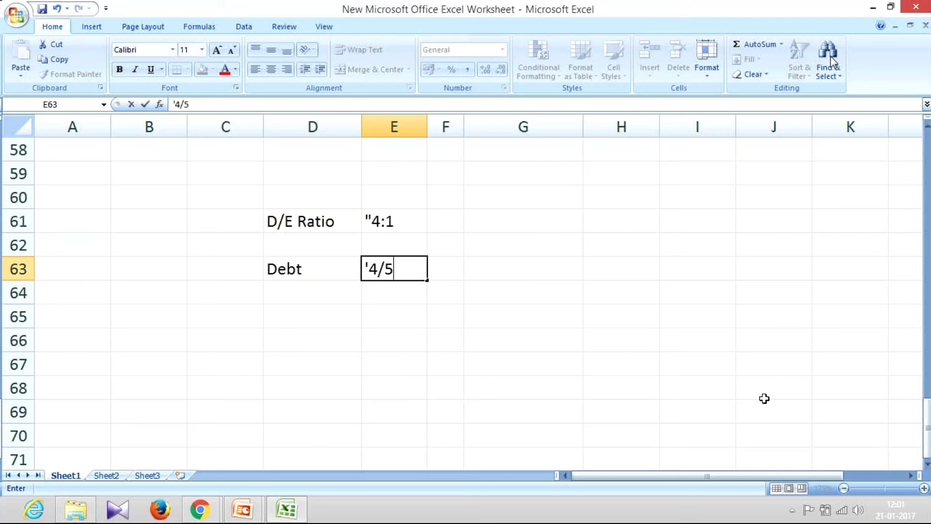
key(Return)
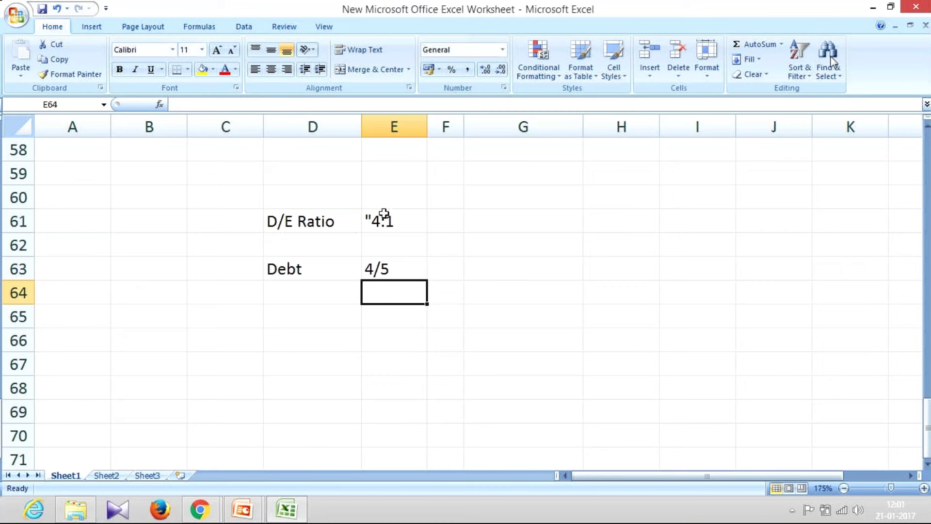
click(449, 266)
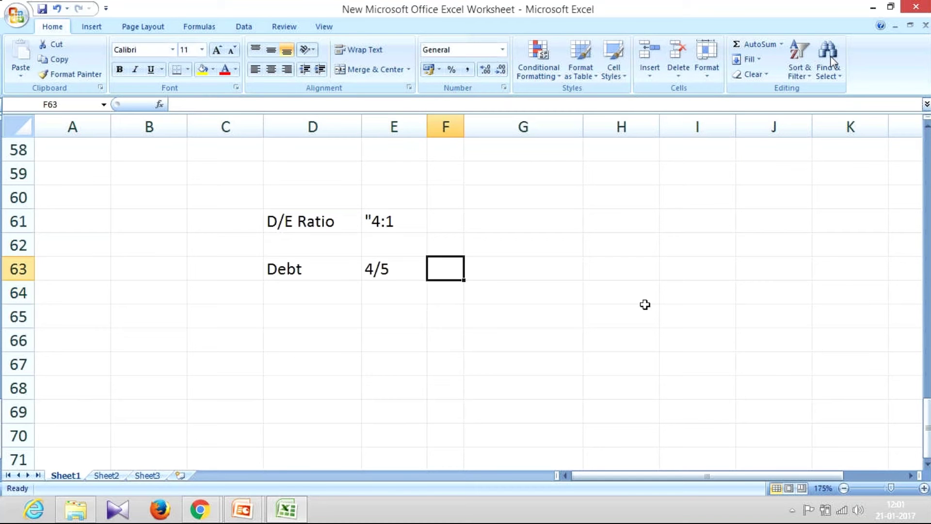
text(=4/5)
key(Return)
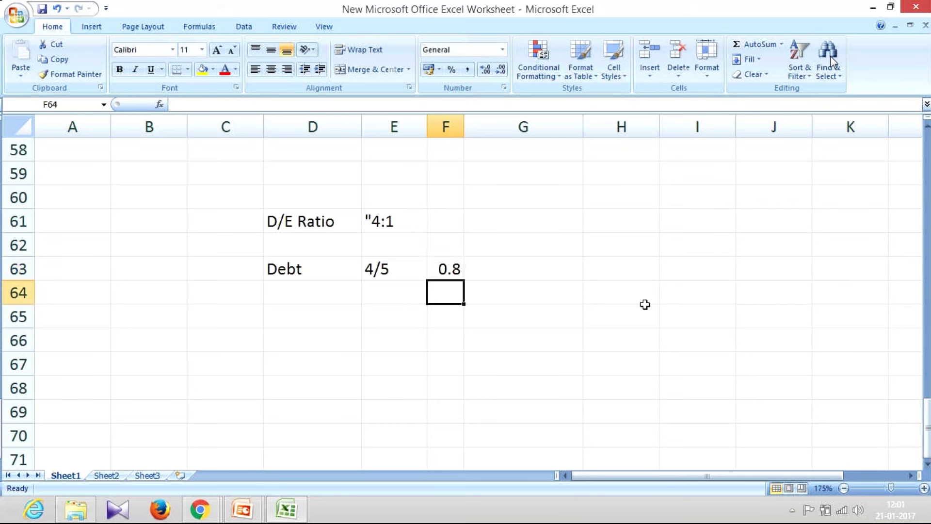
Show the Debt result as 80% and start an Equity row with the fraction 1/5.
key(Up)
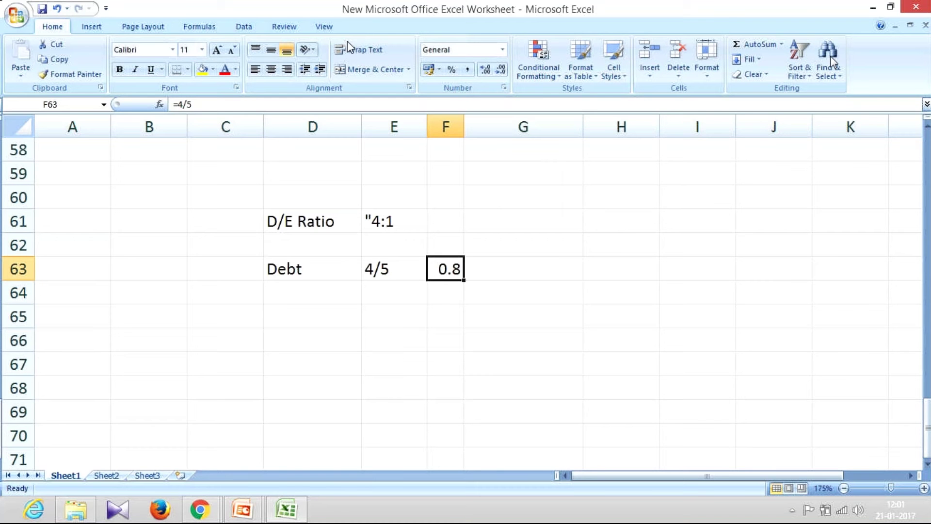
click(452, 71)
click(339, 292)
text(Equity)
key(Tab)
text(')
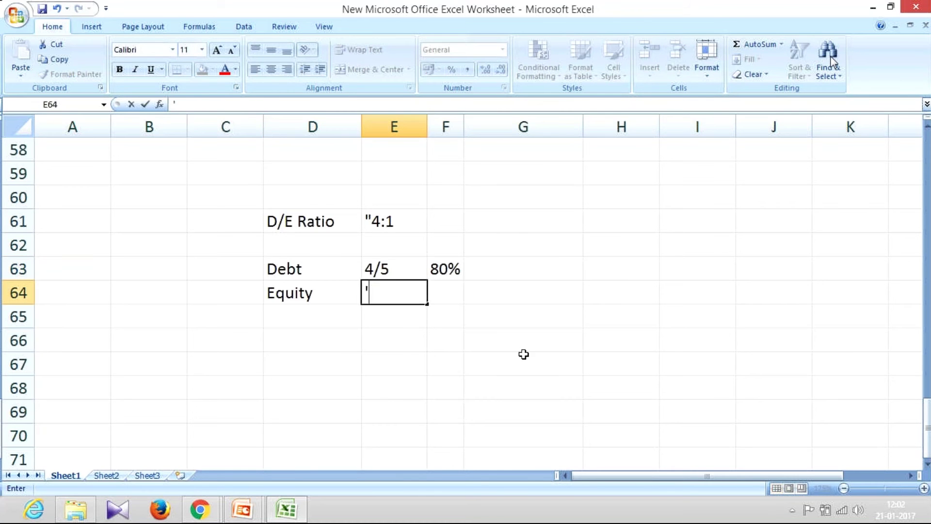
text(1/5)
key(Return)
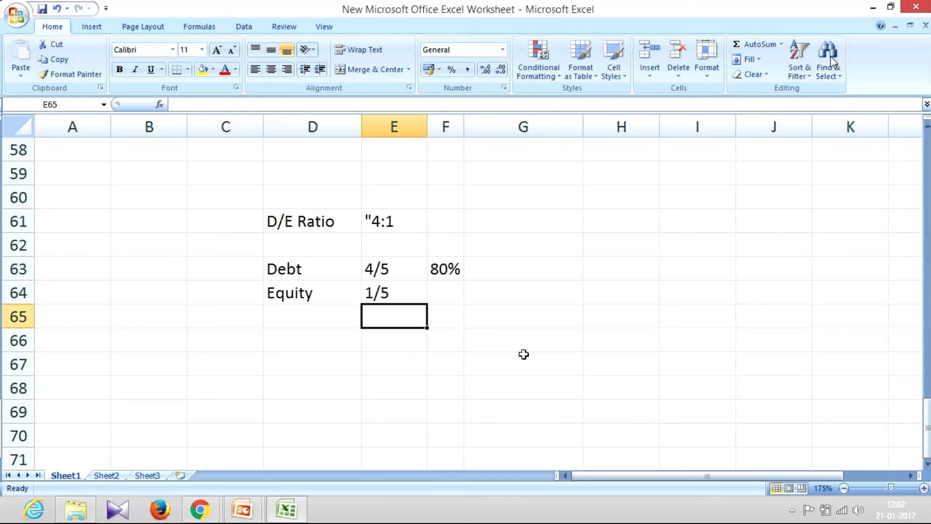
Enter =1/5 for Equity, format it as 20%, and select the Debt and Equity rows.
key(Up)
key(Right)
text(=1/5)
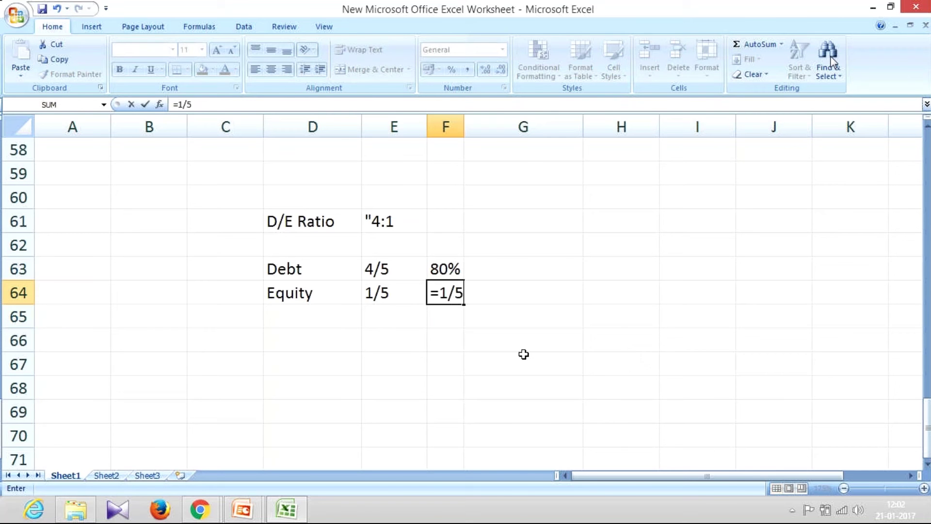
key(Return)
key(Up)
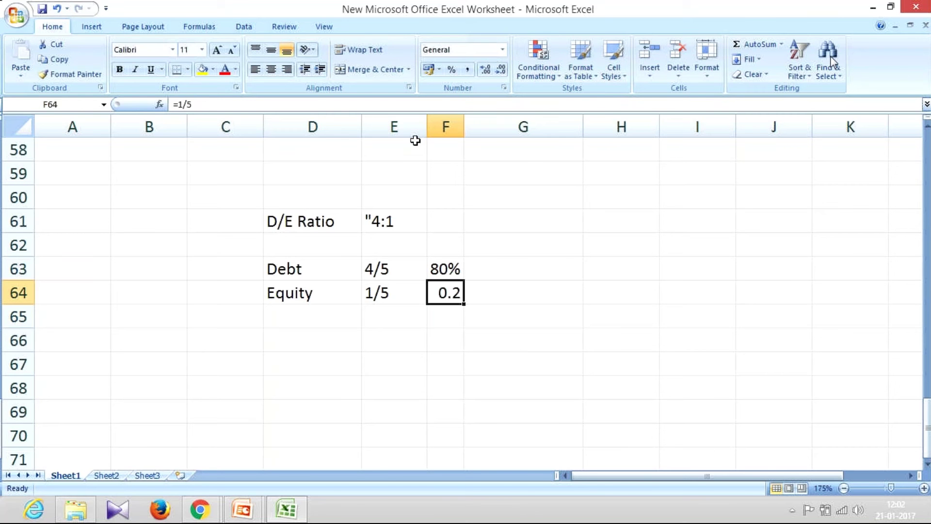
click(451, 69)
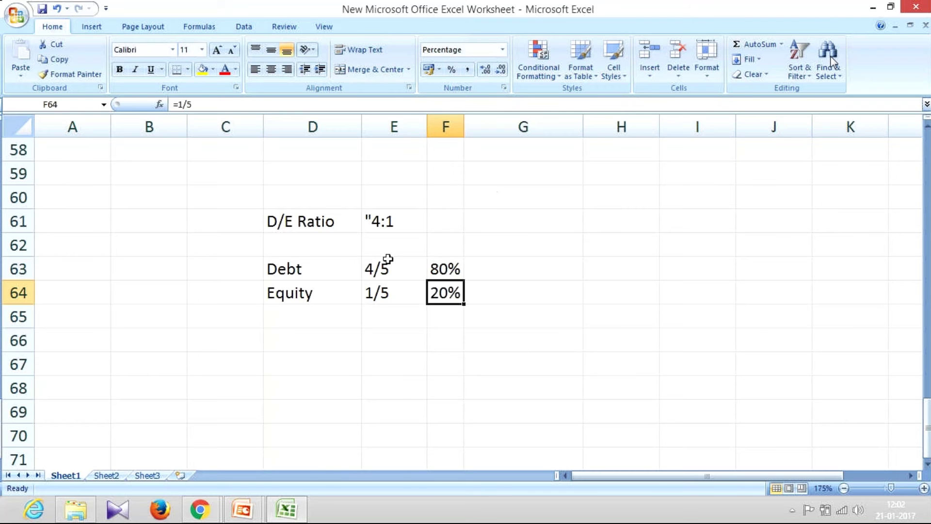
drag(333, 262, 444, 266)
drag(338, 293, 443, 292)
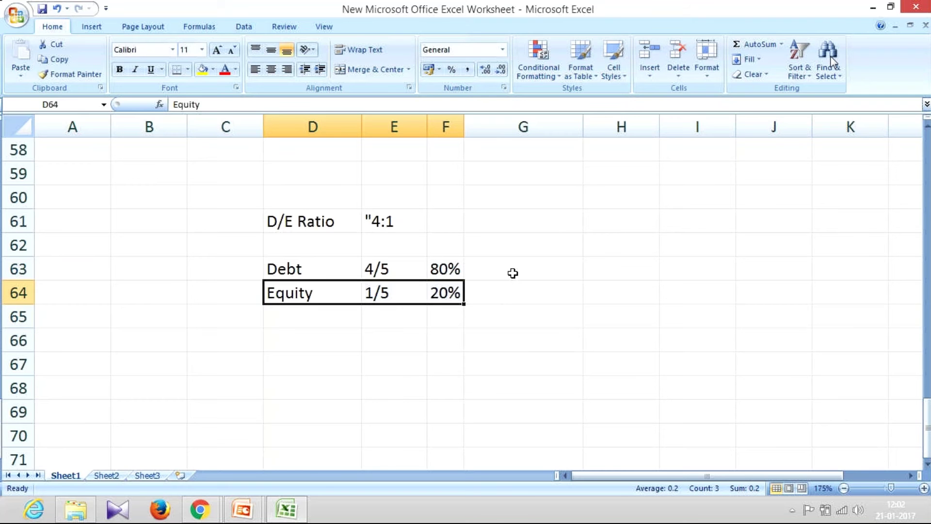
Select across the Debt and Equity rows to review their figures.
key(Up)
key(shift+Right)
key(shift+Right)
key(shift+Down)
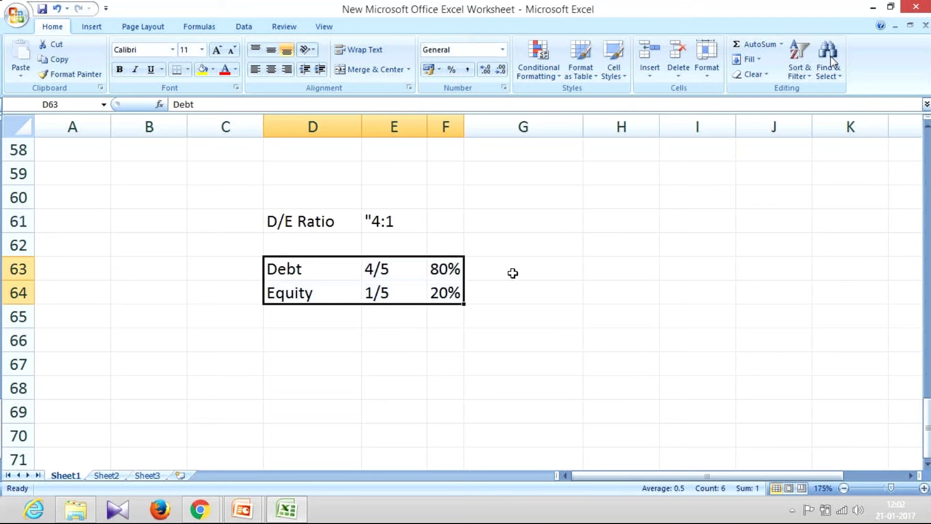
key(Down)
key(shift+Right)
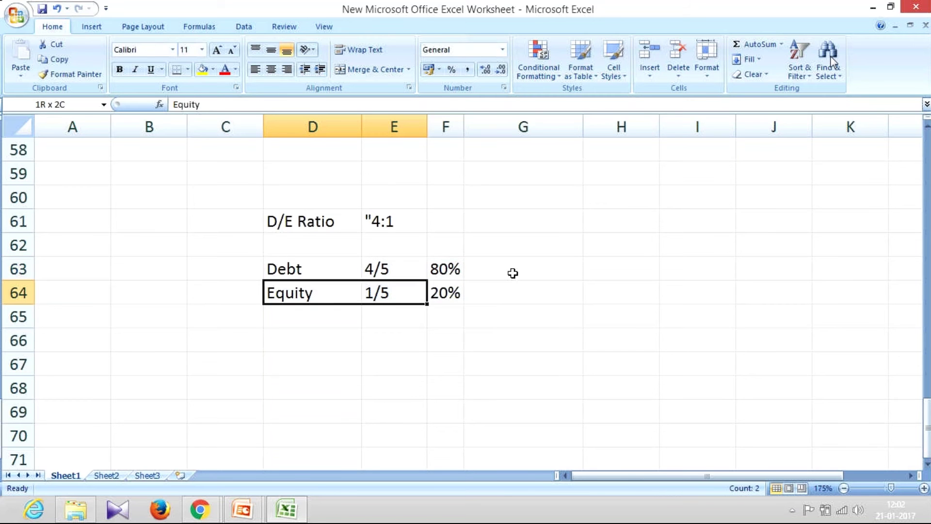
key(shift+Right)
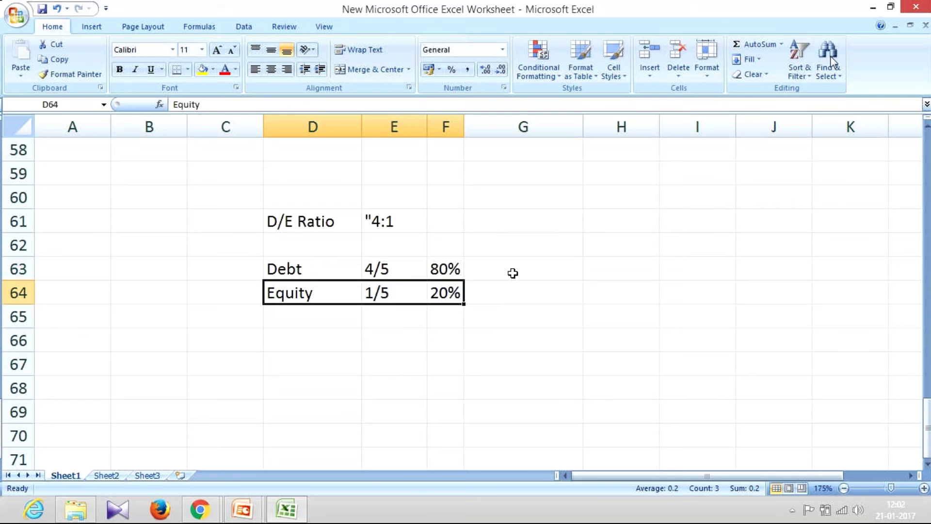
key(Up)
key(shift+Right)
key(shift+Right)
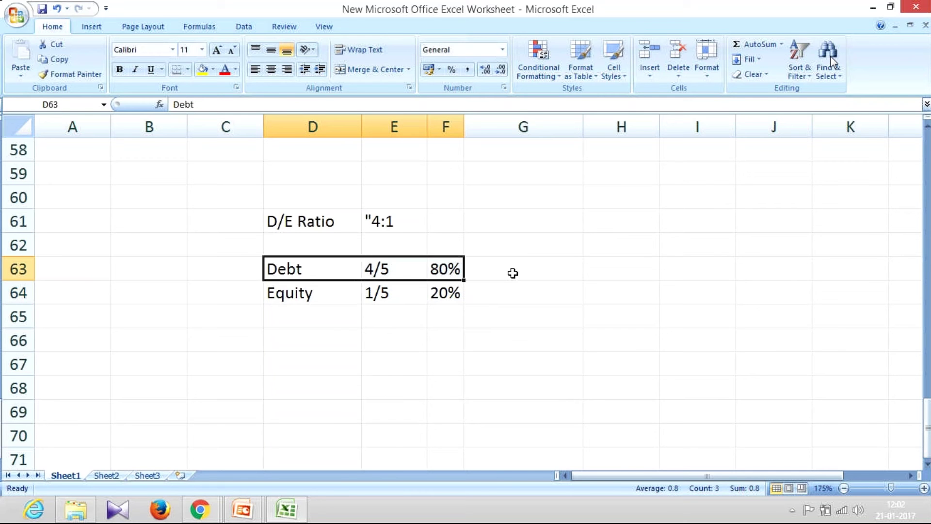
key(Right)
Enter the heading 'Threshold' in G62, above the figures.
key(Right)
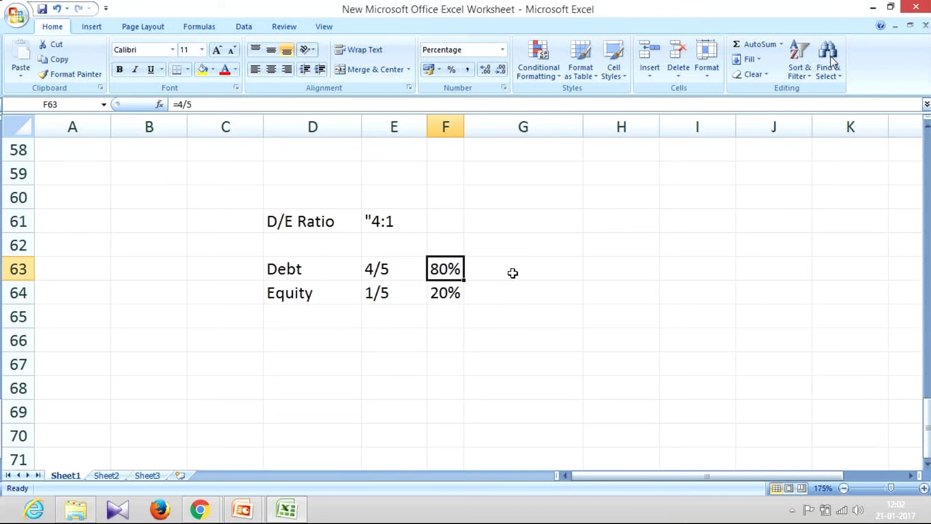
key(Up)
key(Right)
text(Threshold)
key(Return)
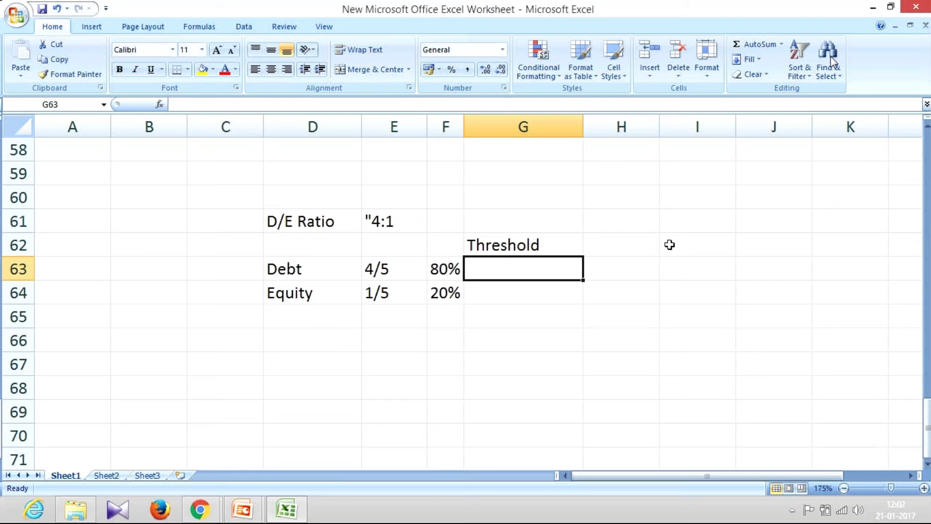
Enter 75% and 25% as the threshold debt and equity shares.
text(75%)
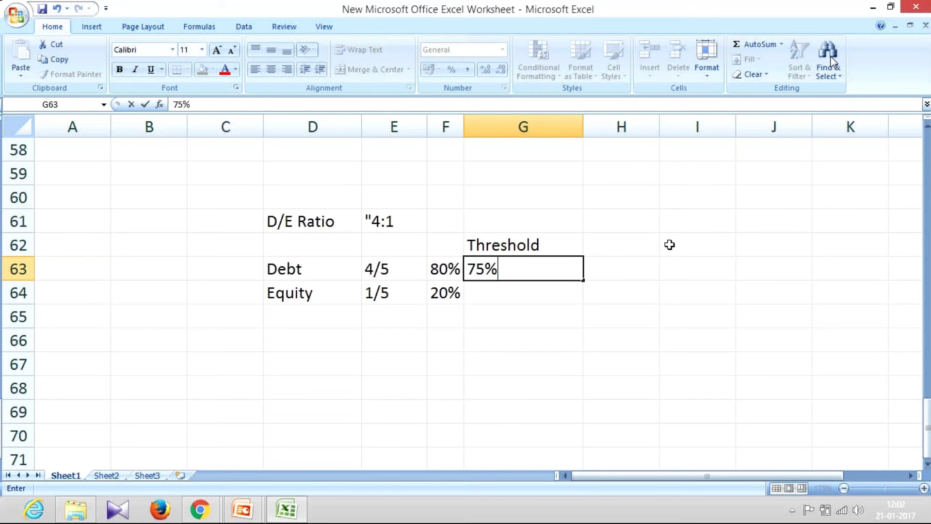
key(Return)
text(25%)
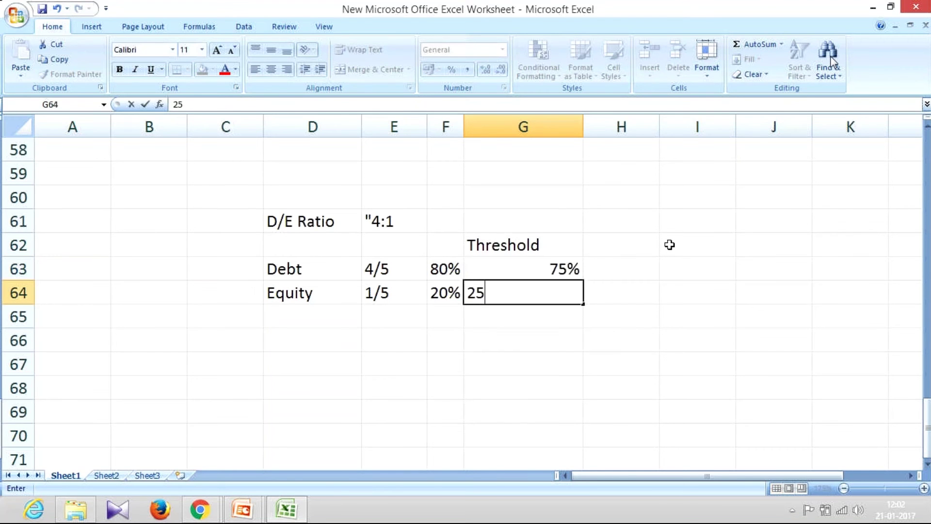
key(Return)
Add the fractions 3/4 and 1/4 beside the threshold percentages.
key(Up)
key(Up)
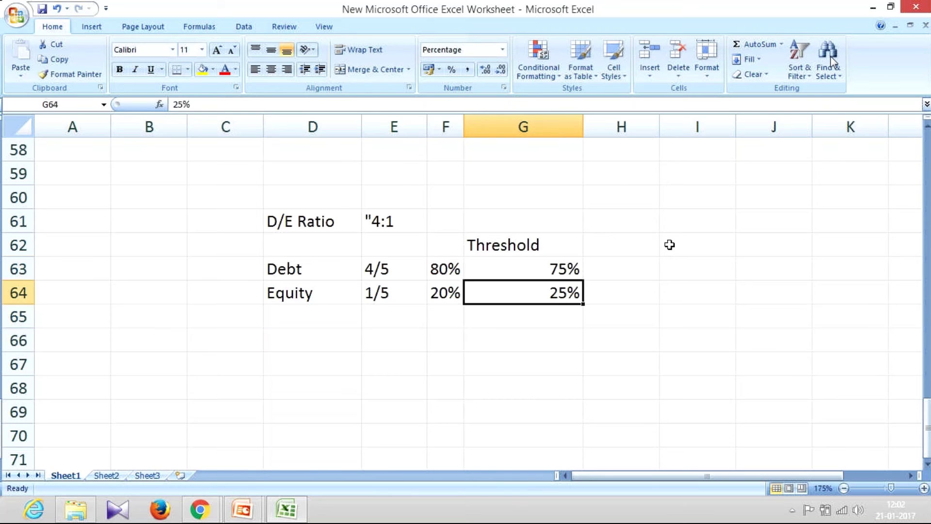
key(Right)
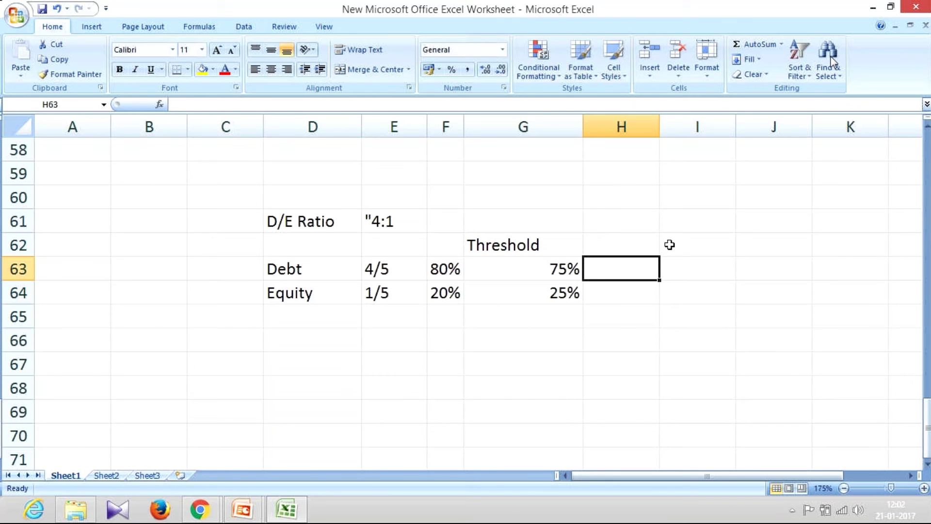
text('3/4)
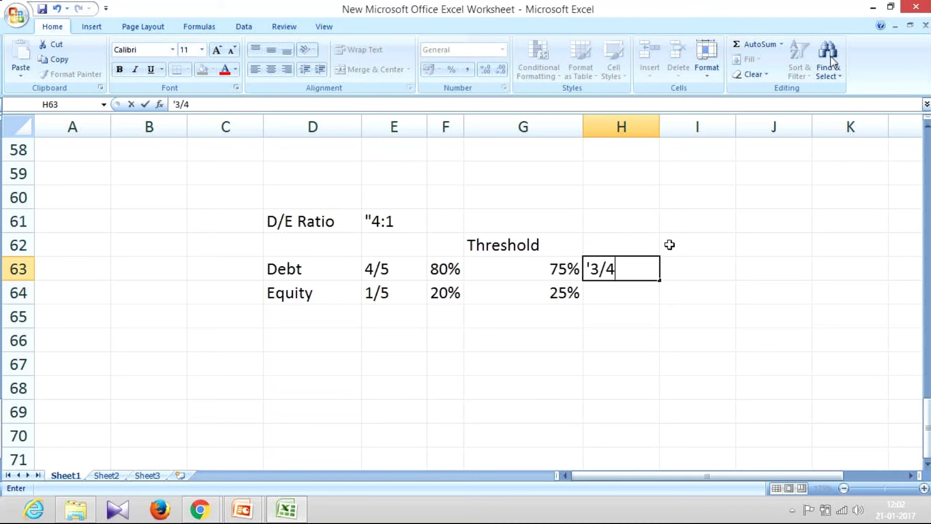
key(Return)
text(')
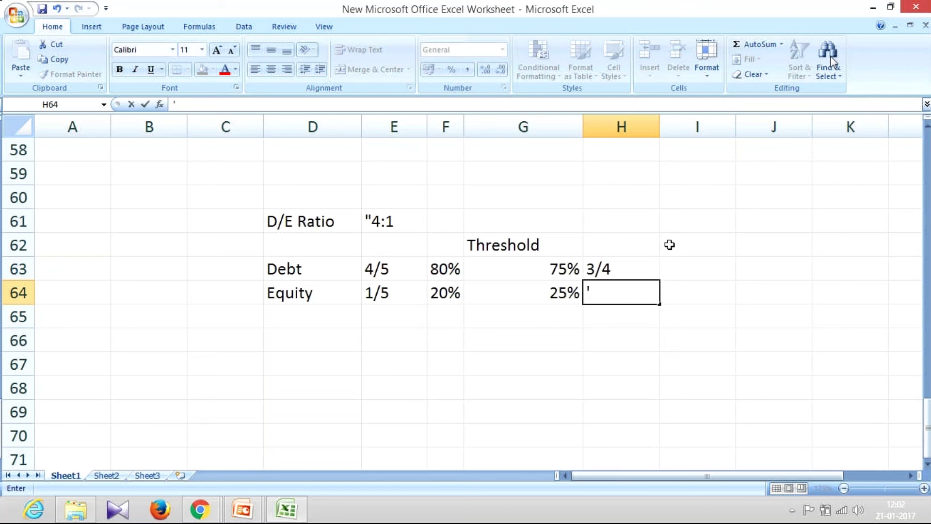
text(1/4)
key(Return)
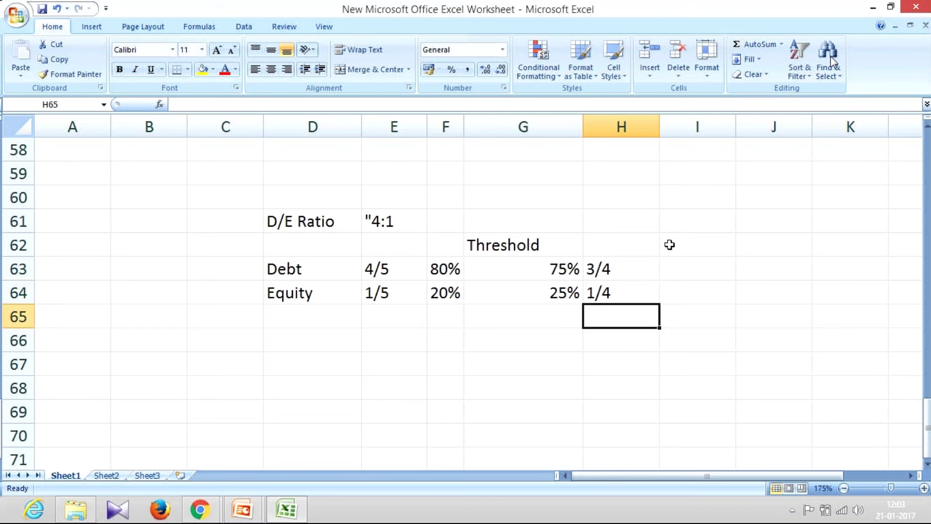
Add the 3:1 threshold ratio to the right of 3/4.
key(Up)
key(Up)
key(Right)
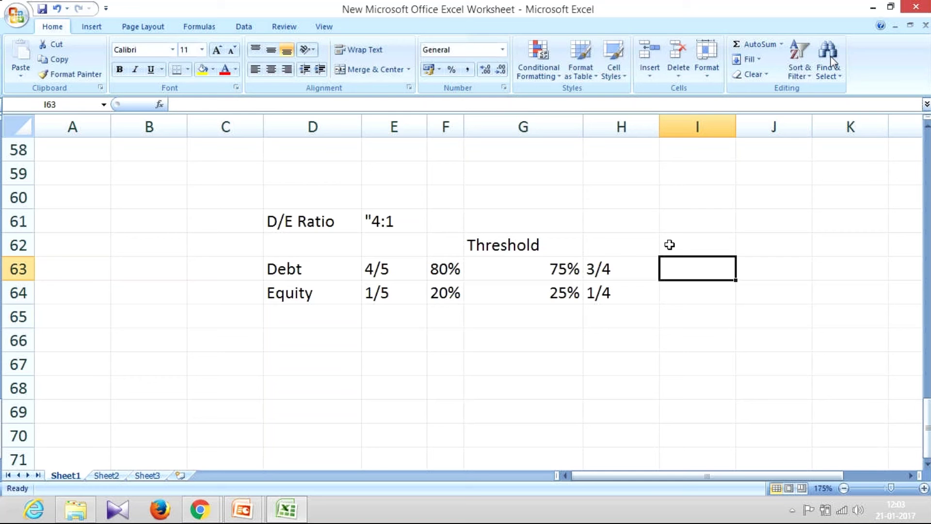
text('3)
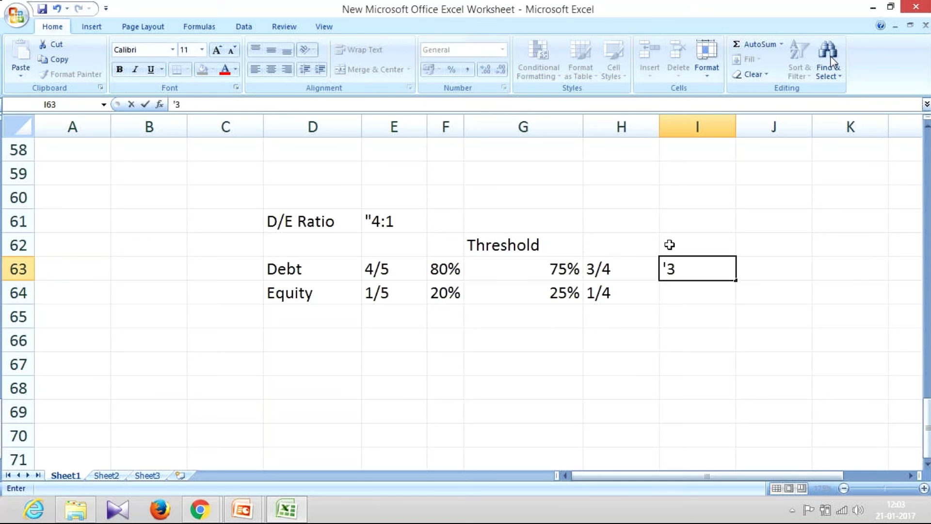
text(:1)
key(Return)
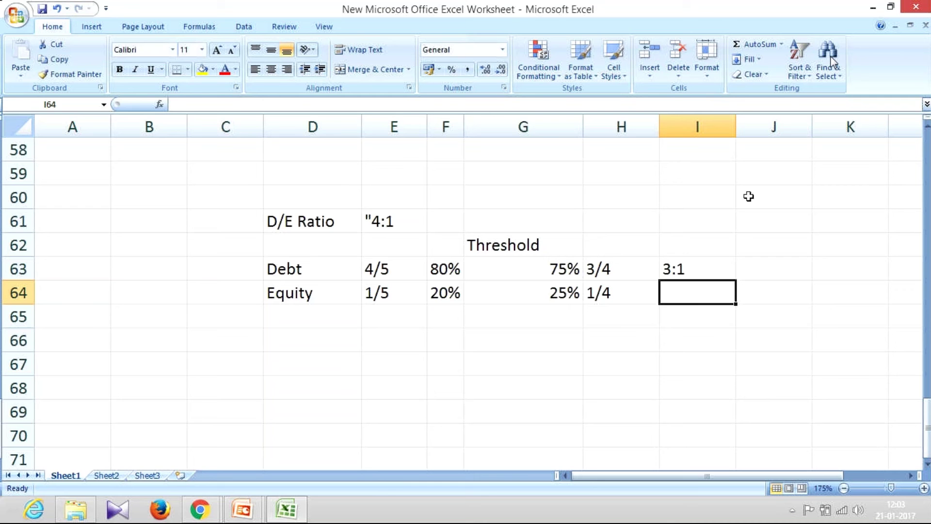
Enter the 2:1 ratio below the threshold block.
key(Down)
key(Down)
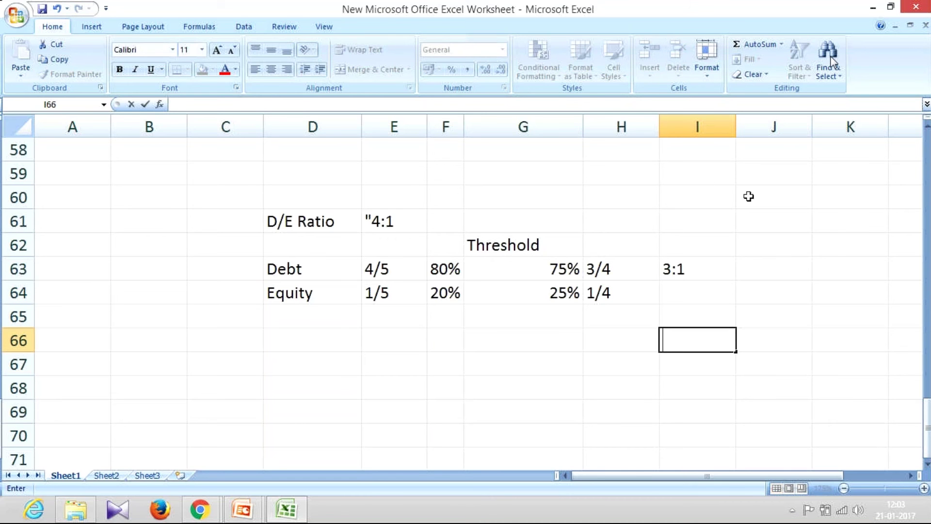
text('2:1)
key(Return)
Calculate =2/3 and =1/3 in H67 and H68, formatted as 67% and 33%.
key(Left)
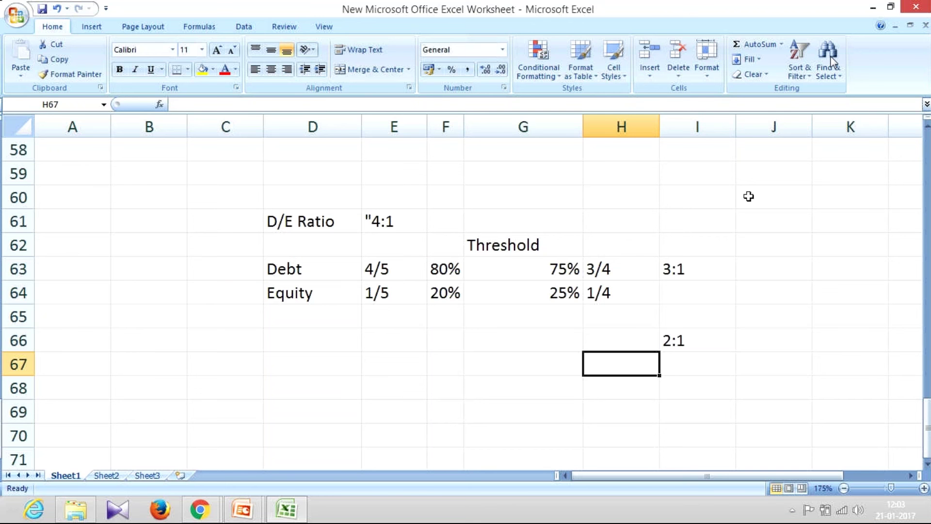
text(2)
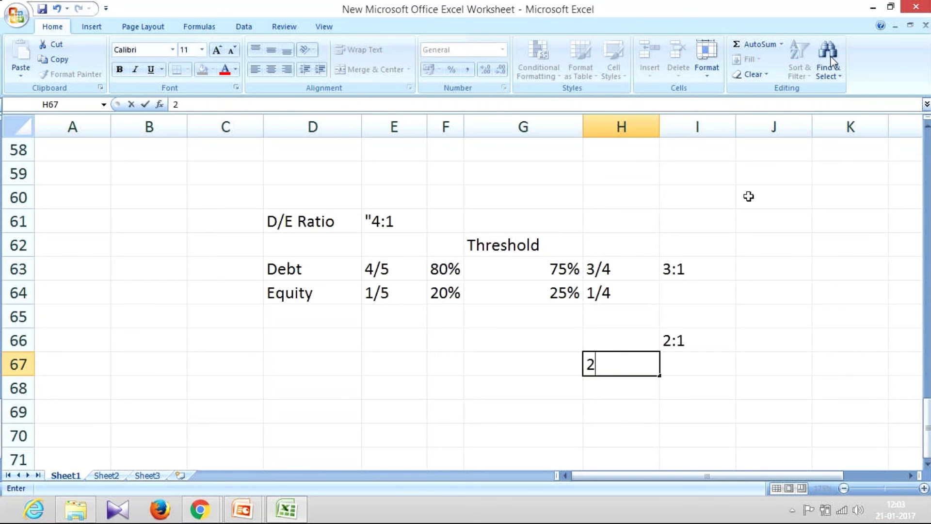
text(/)
key(BackSpace)
key(BackSpace)
text(=)
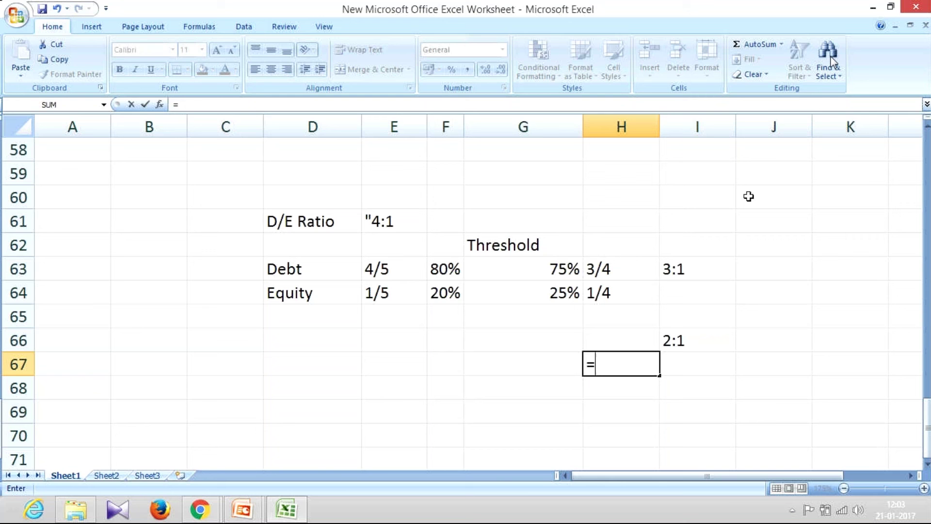
text(2/3)
key(ctrl+Return)
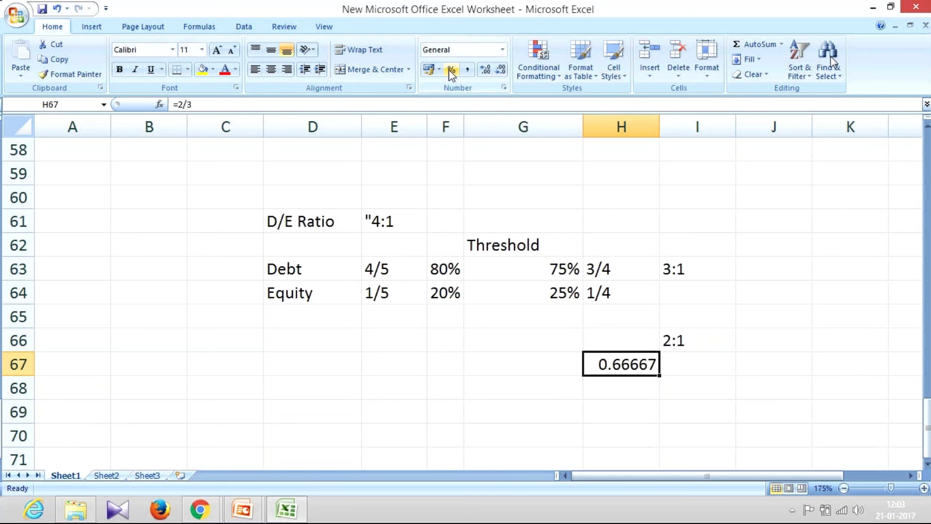
click(452, 71)
key(Return)
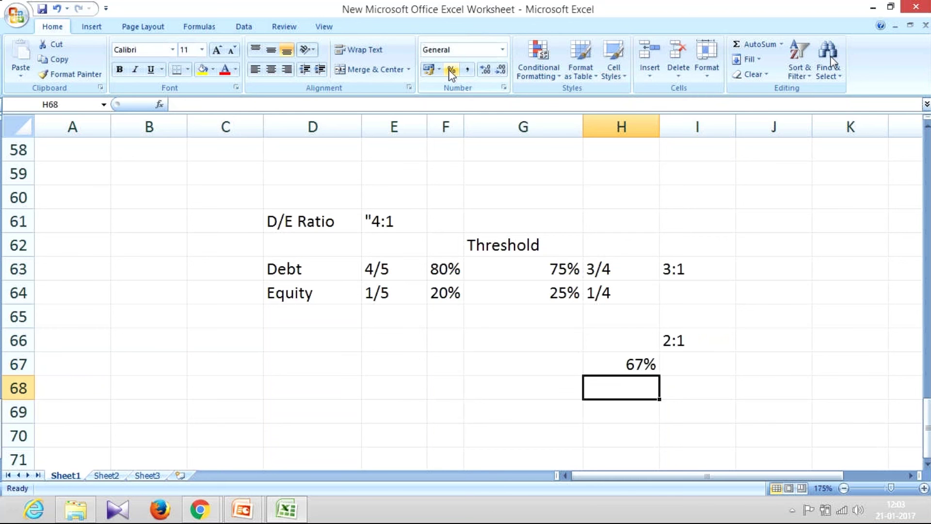
text(=1/3)
key(ctrl+Return)
click(451, 70)
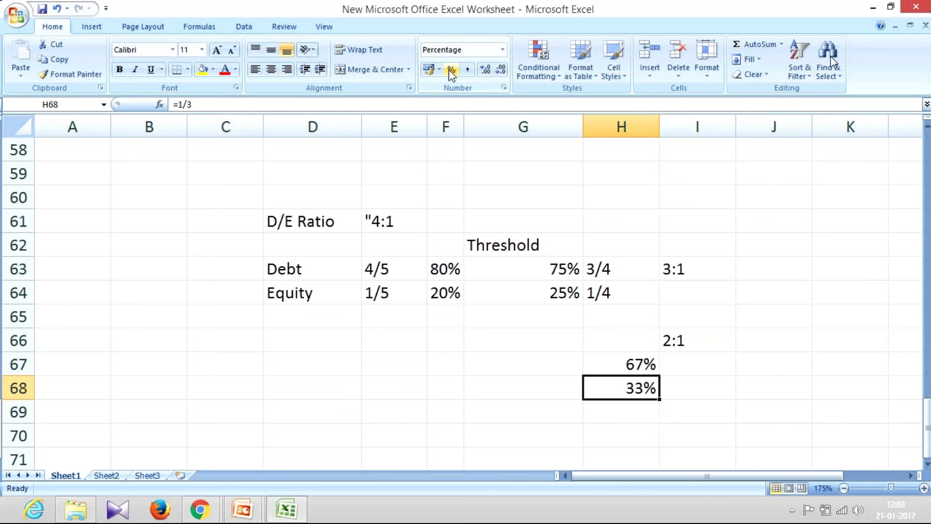
Label the 67% and 33% figures Debt and Equity.
key(Up)
key(Right)
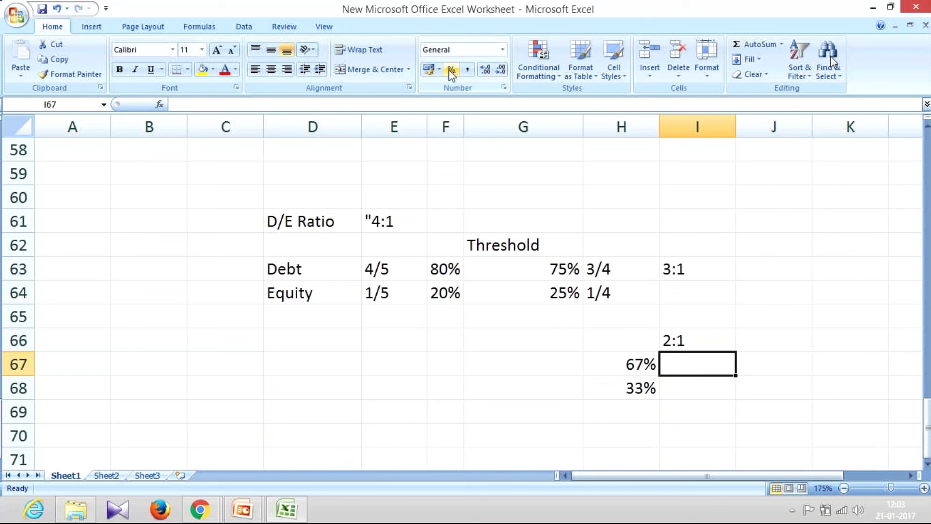
text(Debt)
key(Return)
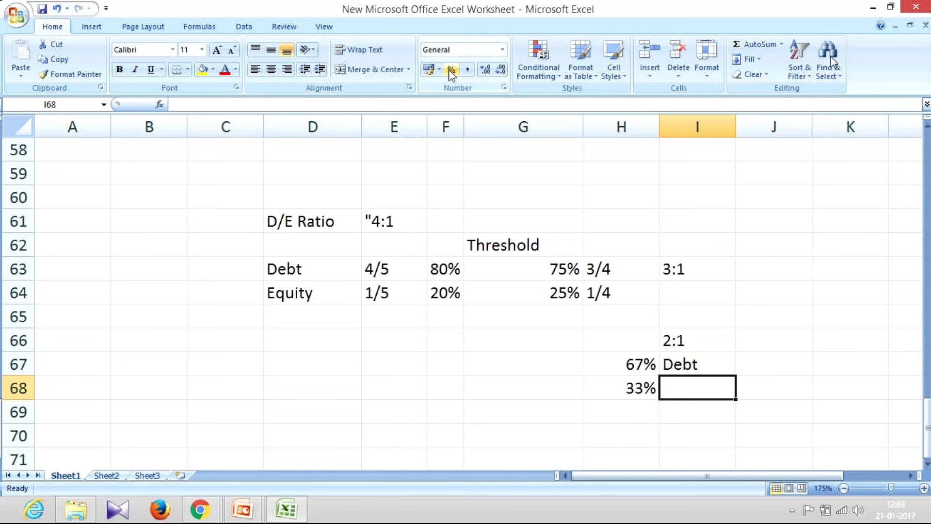
text(Equity)
key(Return)
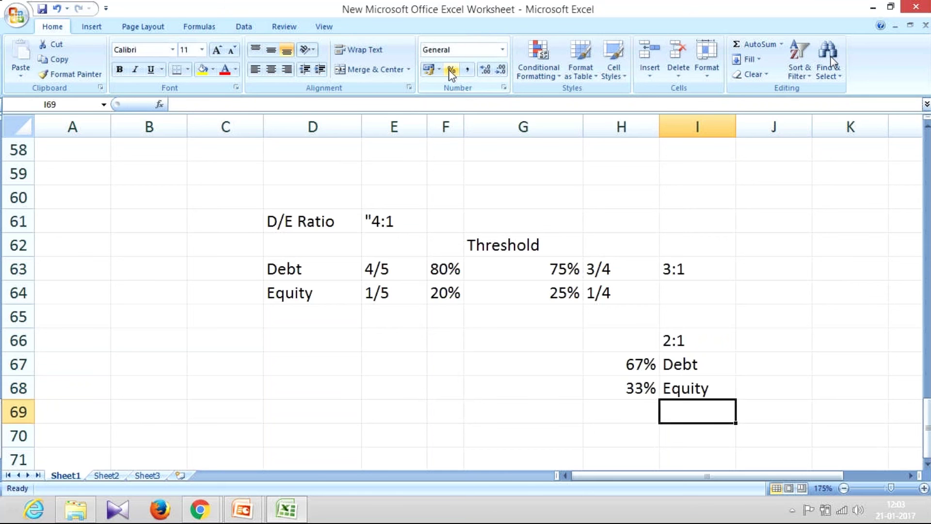
key(Up)
key(Up)
key(Up)
Type 'Optimum' left of the 2:1 ratio in H66, then select H66:I66.
key(Left)
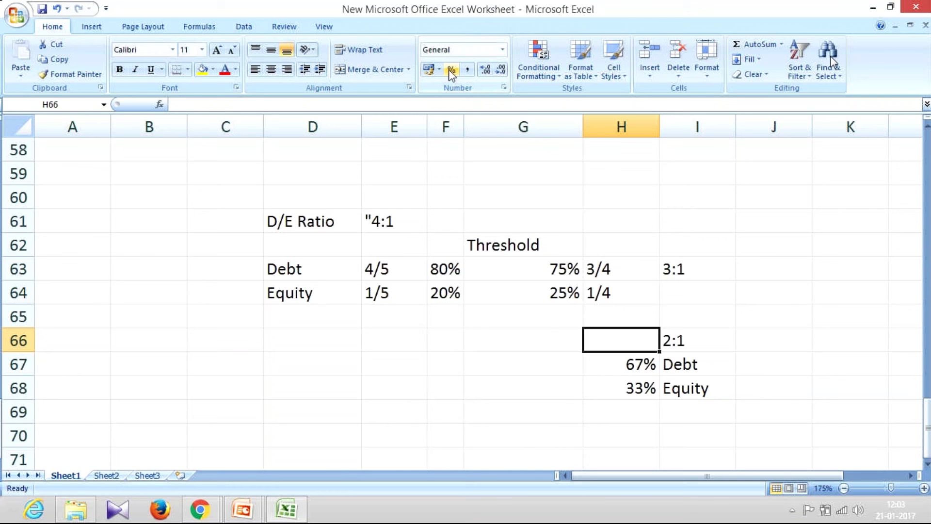
key(Up)
key(Up)
key(Up)
key(Up)
key(Right)
key(Down)
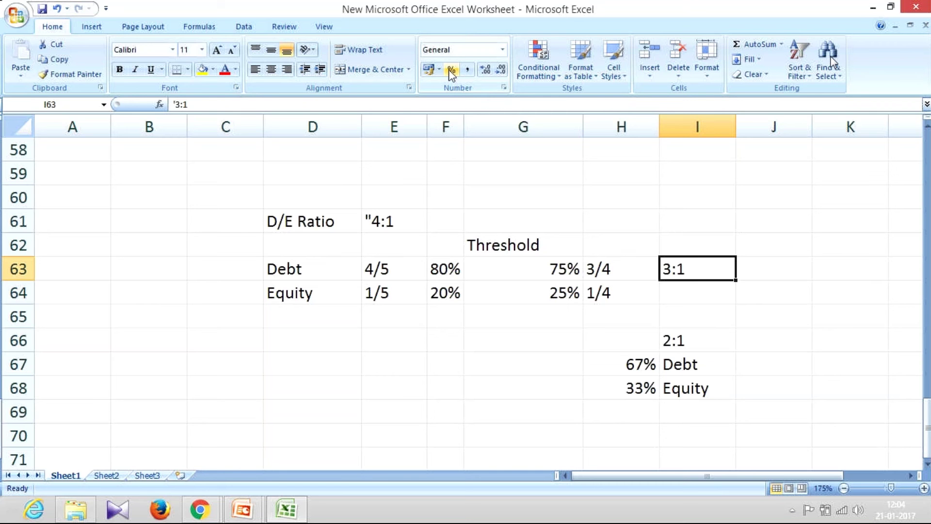
key(Down)
key(Down)
key(Down)
key(Left)
text(O)
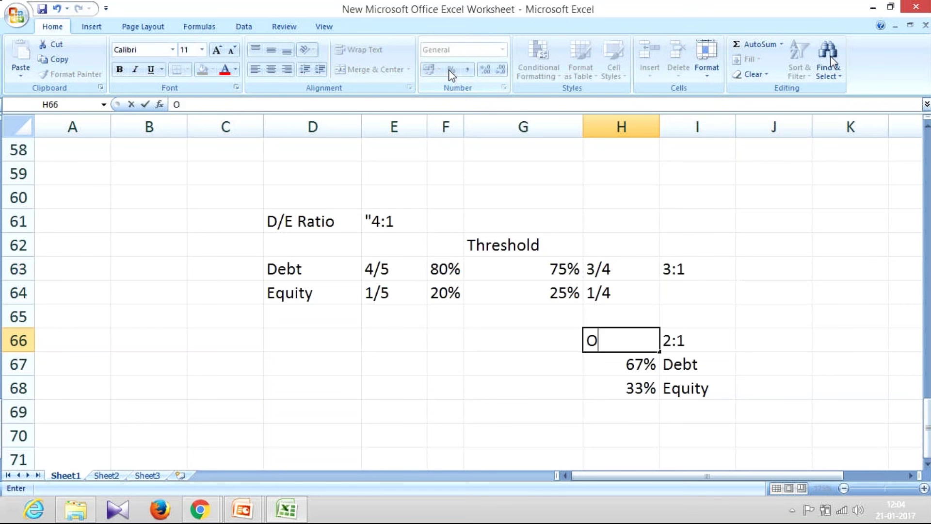
text(ptimum)
key(Return)
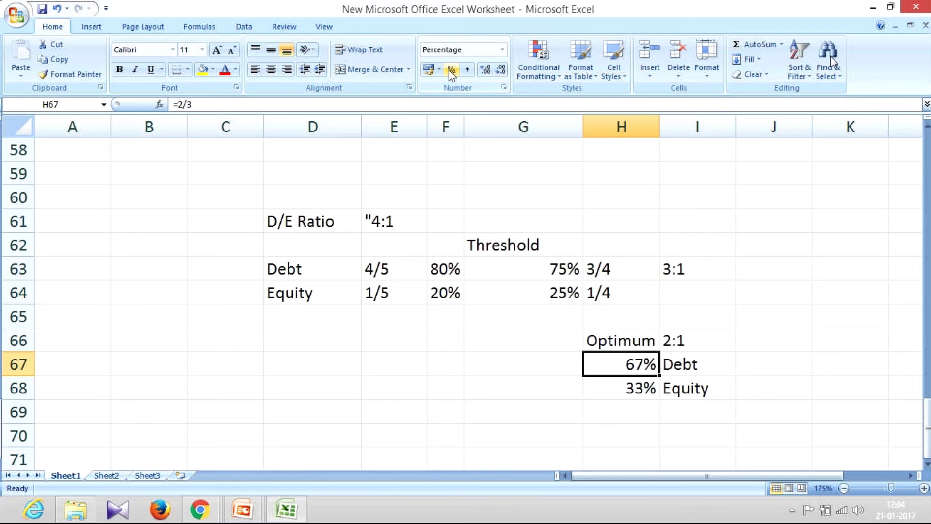
key(Up)
key(shift+Right)
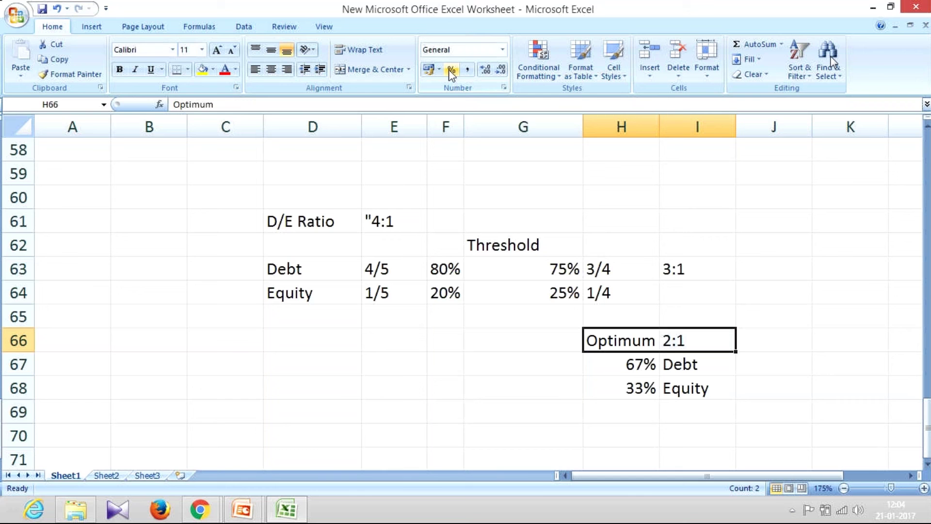
key(Up)
key(Up)
key(Up)
key(Up)
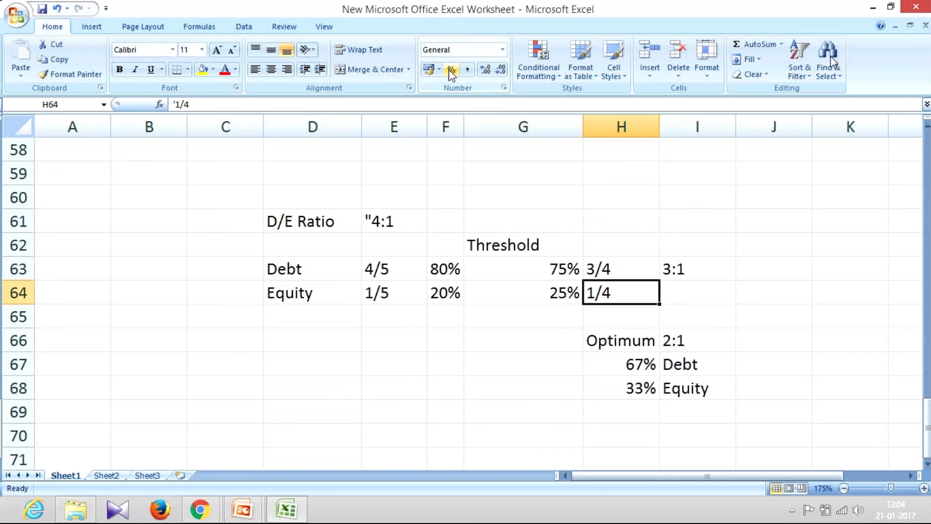
key(Down)
key(Right)
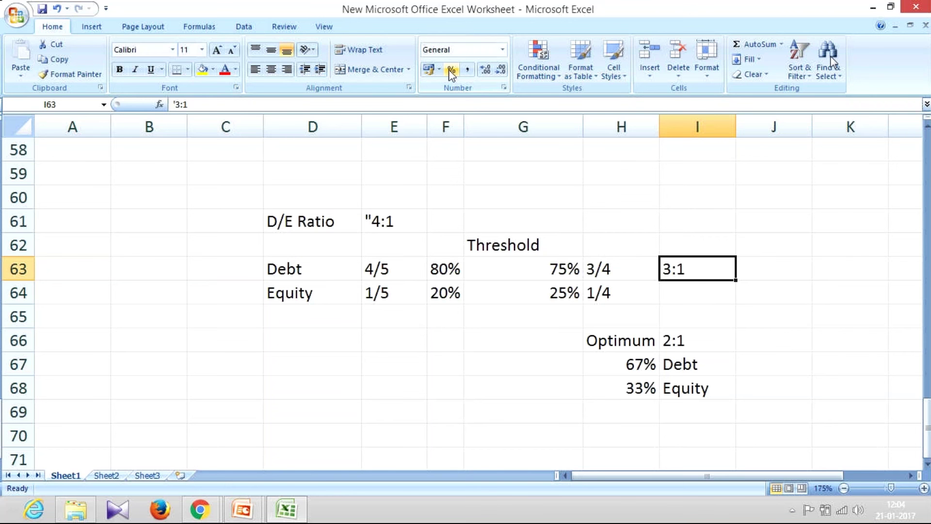
Enter the ratio 4:1 in J63, beside the 3:1 threshold ratio.
key(Right)
text('4)
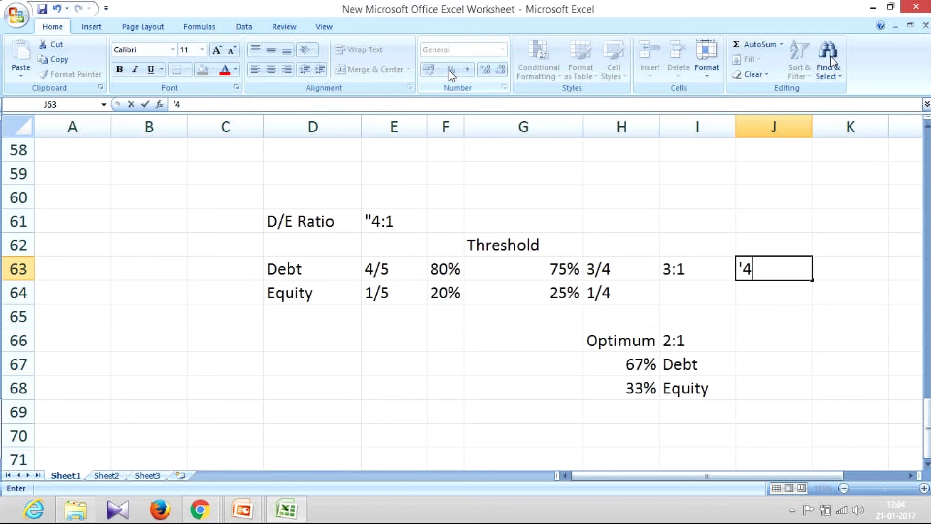
text(:1)
key(Return)
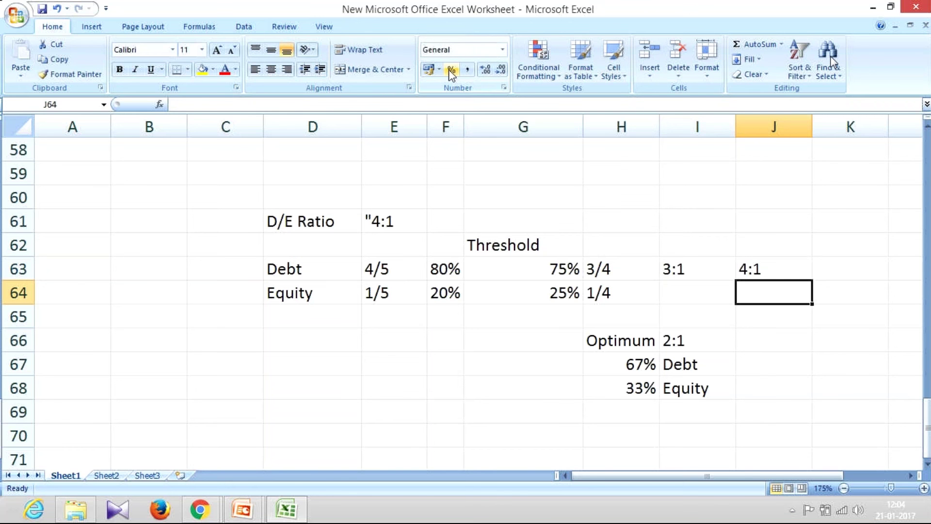